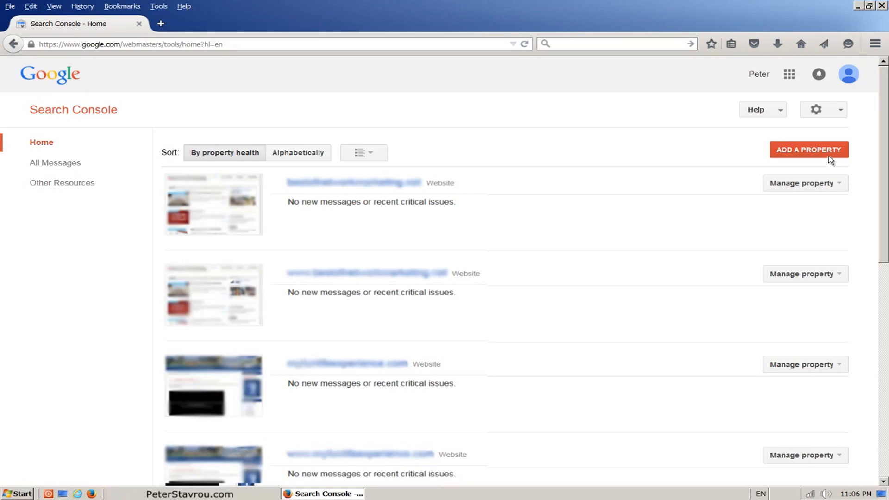
{"action": "left_click", "coordinate": [829, 156]}
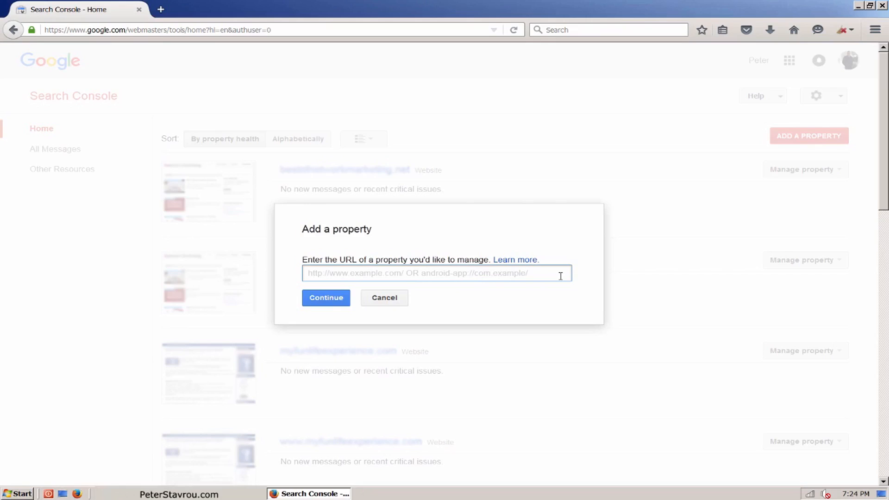
{"action": "type", "text": "www.peterstavrou.com"}
{"action": "left_click", "coordinate": [334, 305]}
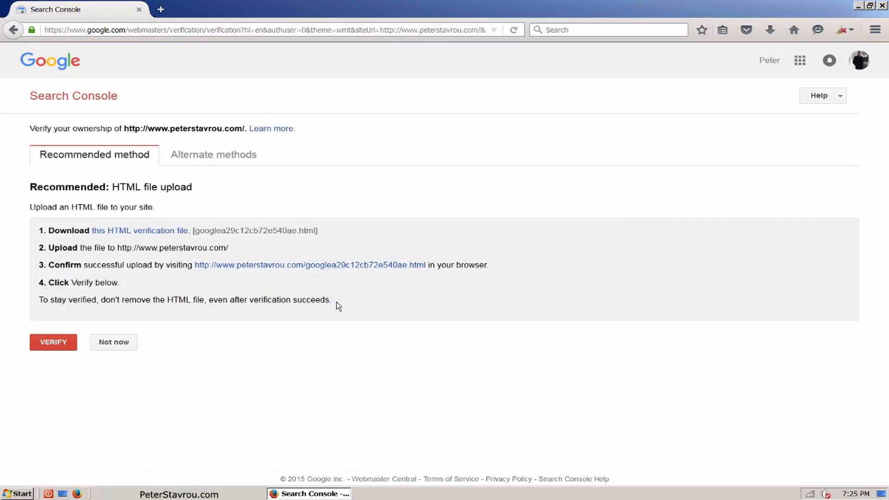
Download the HTML verification file and save it to the Desktop.
{"action": "left_click", "coordinate": [187, 234]}
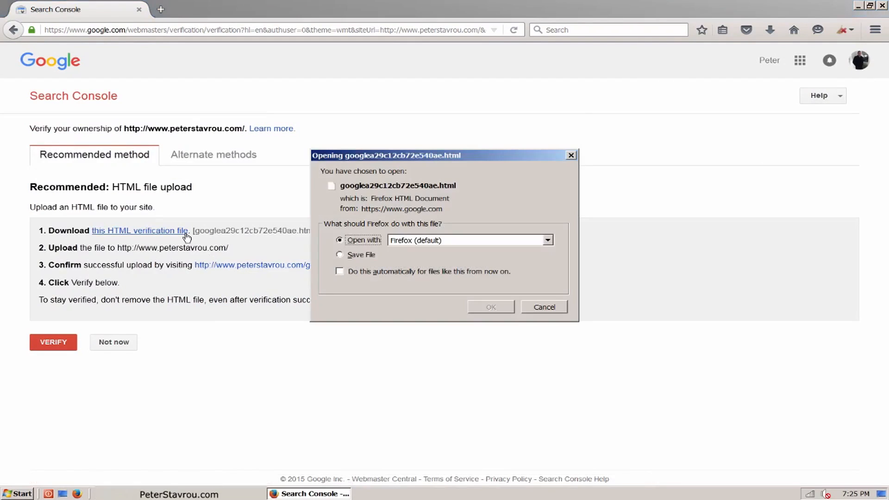
{"action": "left_click", "coordinate": [346, 256]}
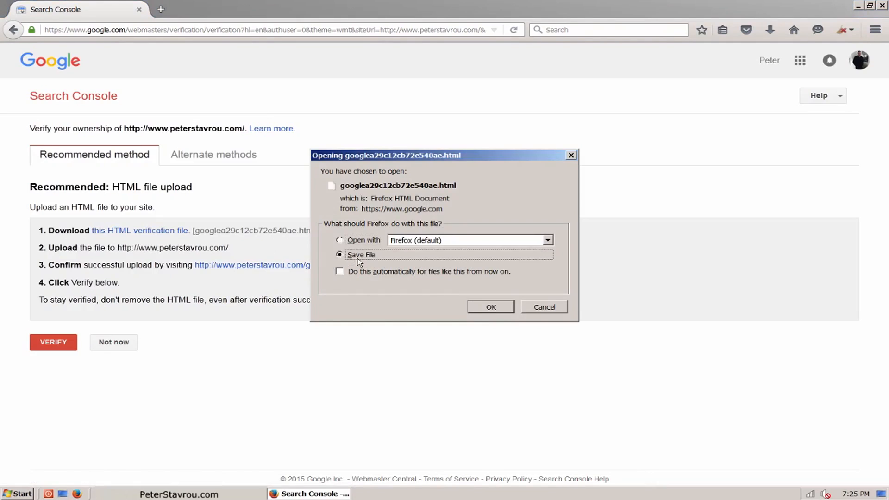
{"action": "left_click", "coordinate": [509, 311]}
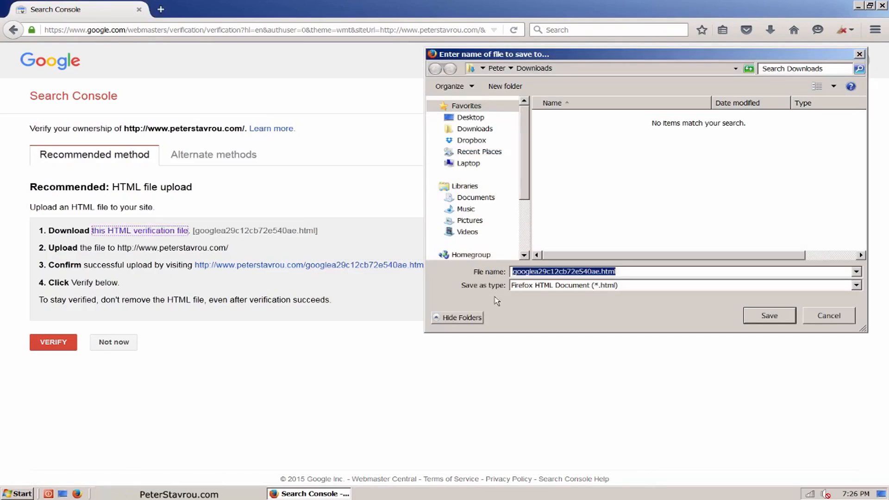
{"action": "left_click", "coordinate": [478, 121]}
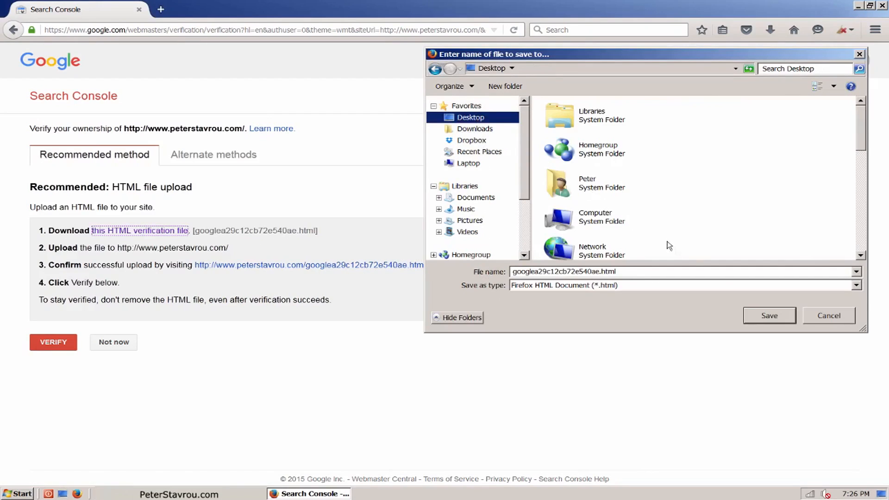
{"action": "left_click", "coordinate": [781, 323]}
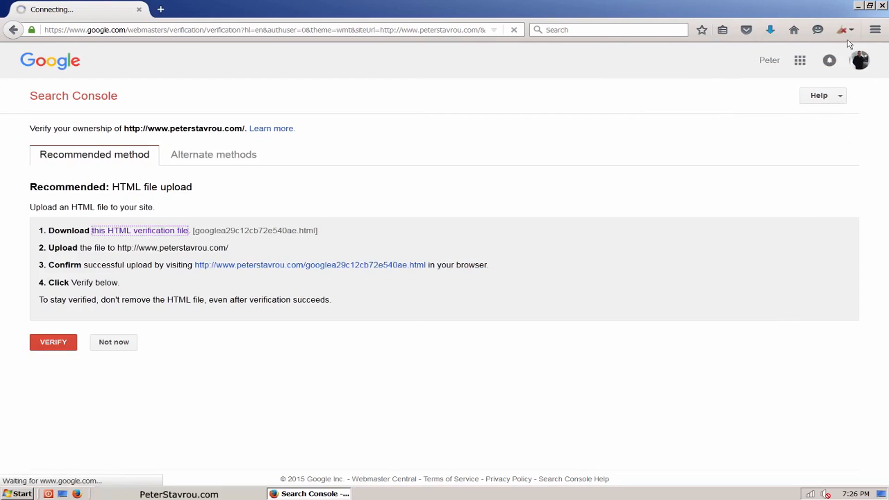
Minimize the browser and launch FileZilla from the desktop.
{"action": "left_click", "coordinate": [858, 6]}
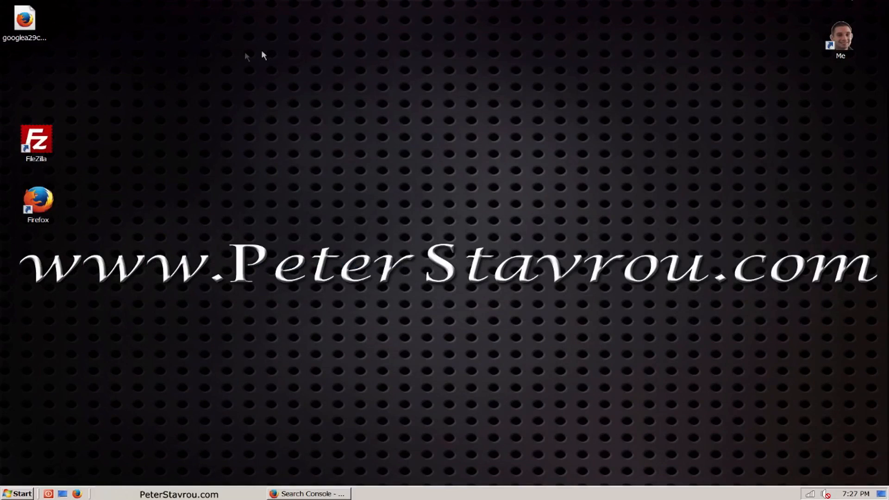
{"action": "left_click", "coordinate": [43, 40]}
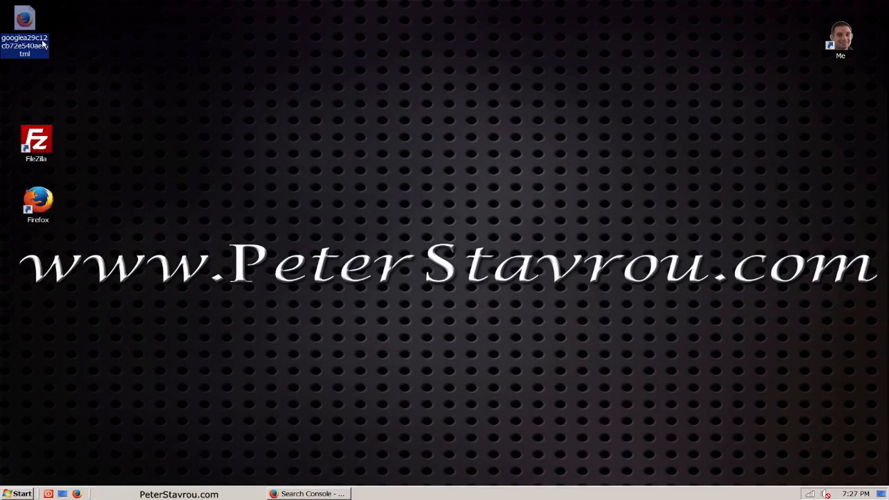
{"action": "left_click", "coordinate": [65, 61]}
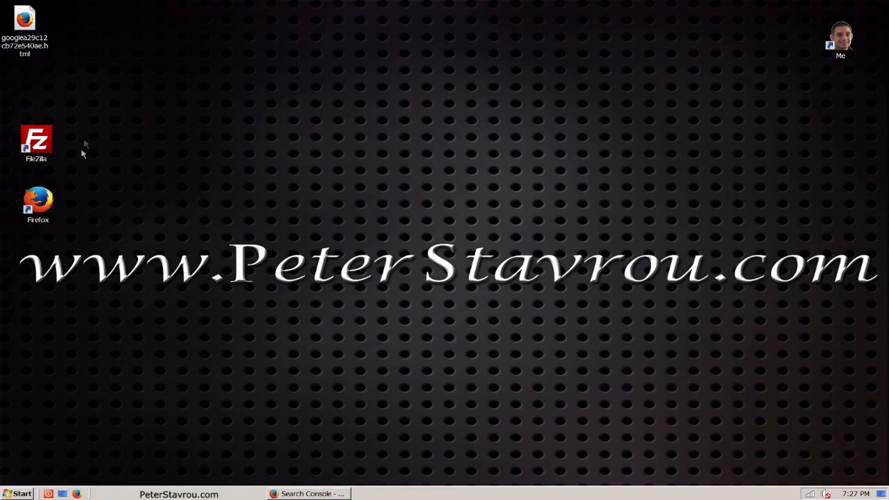
{"action": "left_click", "coordinate": [46, 162]}
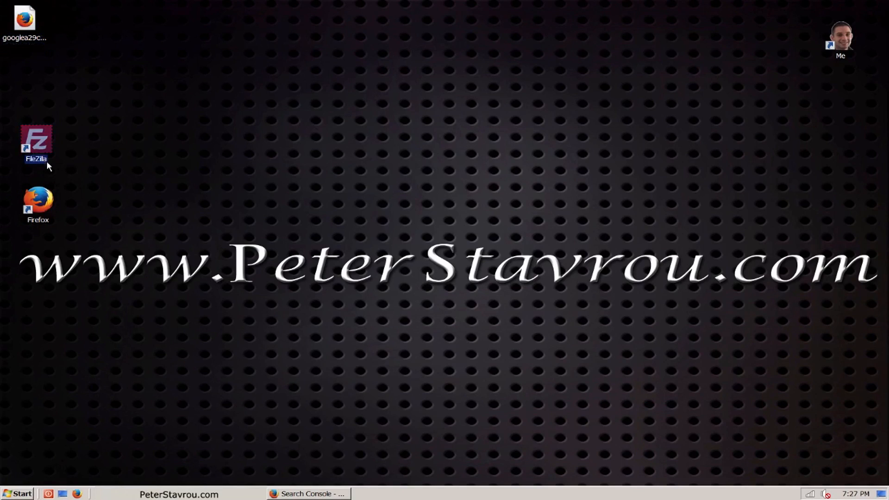
{"action": "double_click", "coordinate": [48, 166]}
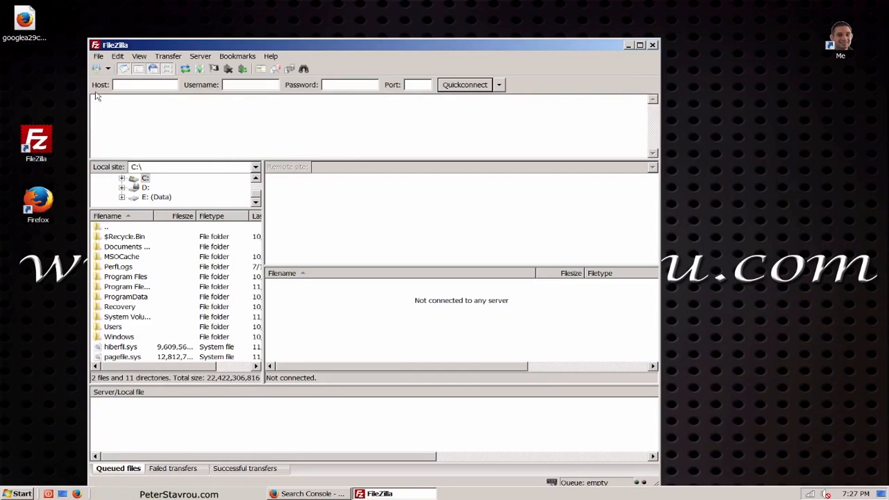
Connect to the saved peterstavrou.com site through the Site Manager.
{"action": "left_click", "coordinate": [96, 68]}
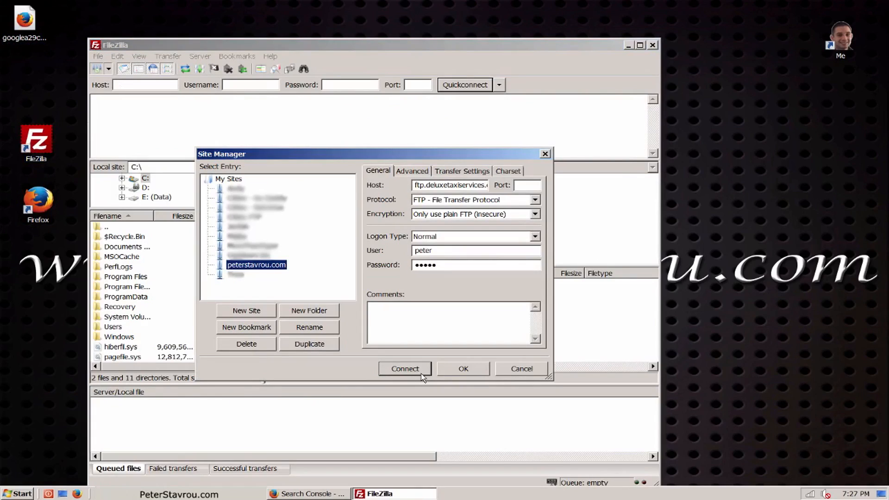
{"action": "left_click", "coordinate": [405, 368]}
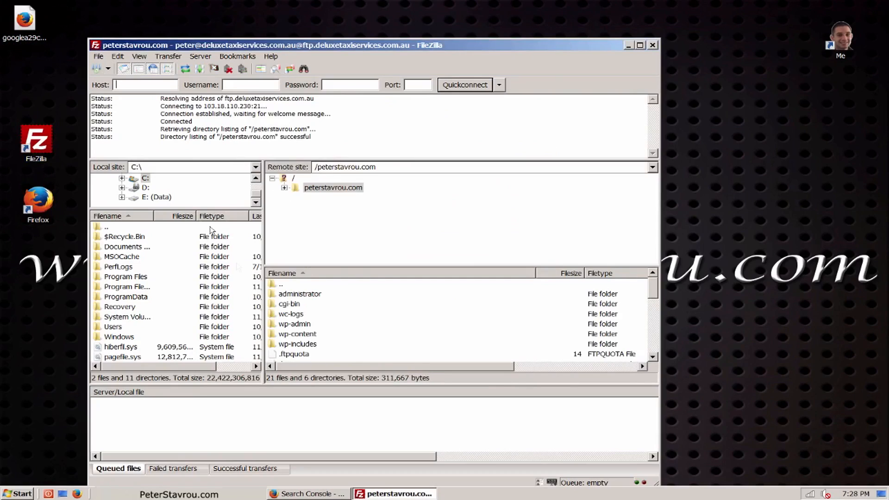
Upload the verification HTML file from the desktop into the site's root folder on the server.
{"action": "left_click", "coordinate": [25, 40]}
{"action": "left_click_drag", "start_coordinate": [25, 39], "coordinate": [327, 348]}
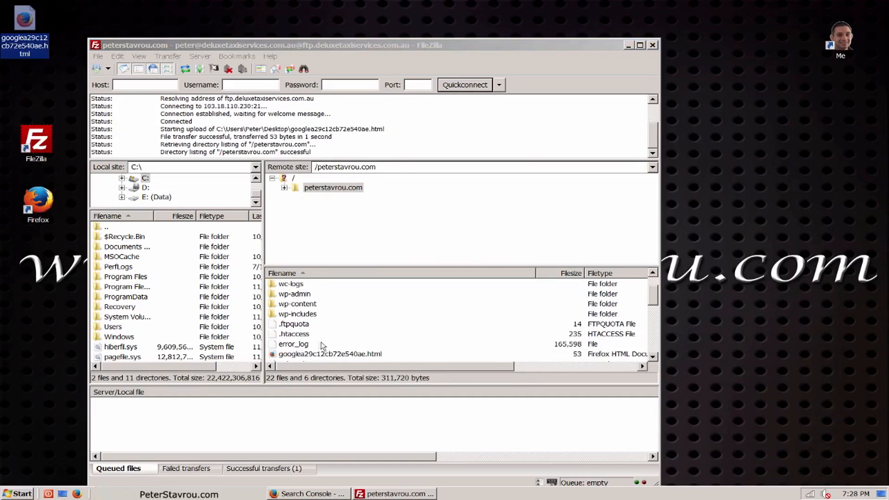
{"action": "left_click", "coordinate": [394, 355]}
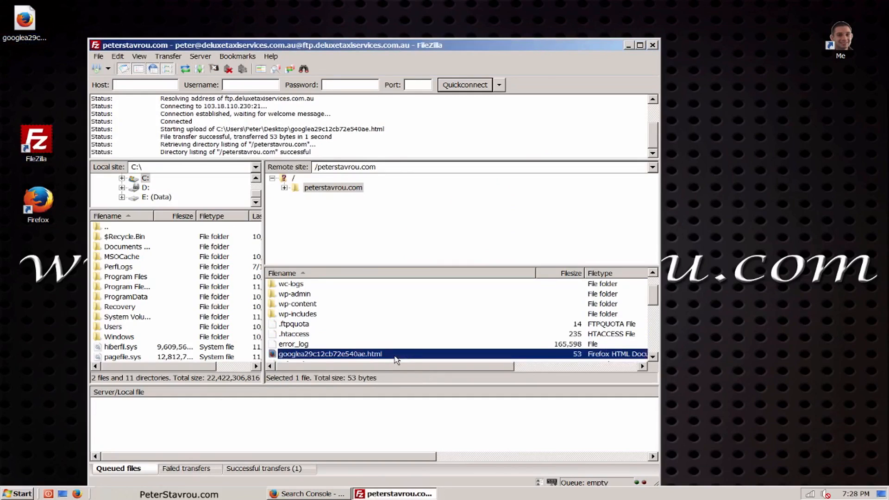
Open the verification file's URL from Search Console to confirm the upload, then close that tab.
{"action": "left_click", "coordinate": [343, 495]}
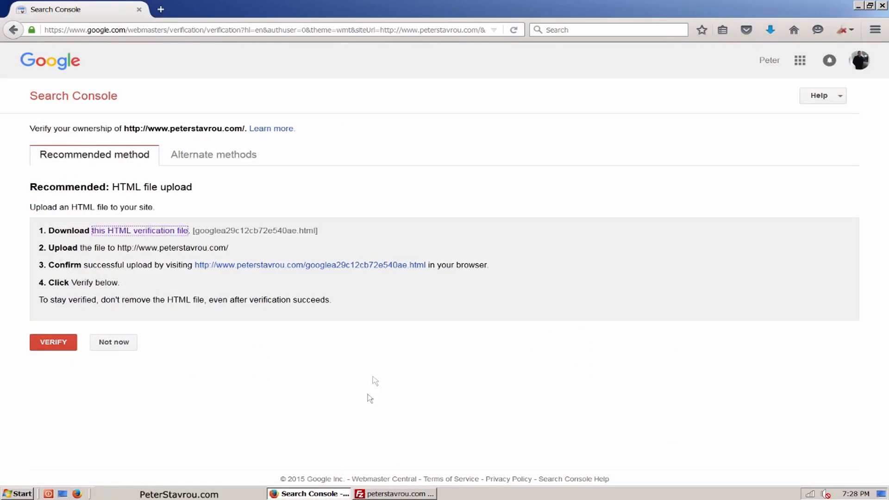
{"action": "left_click", "coordinate": [402, 274]}
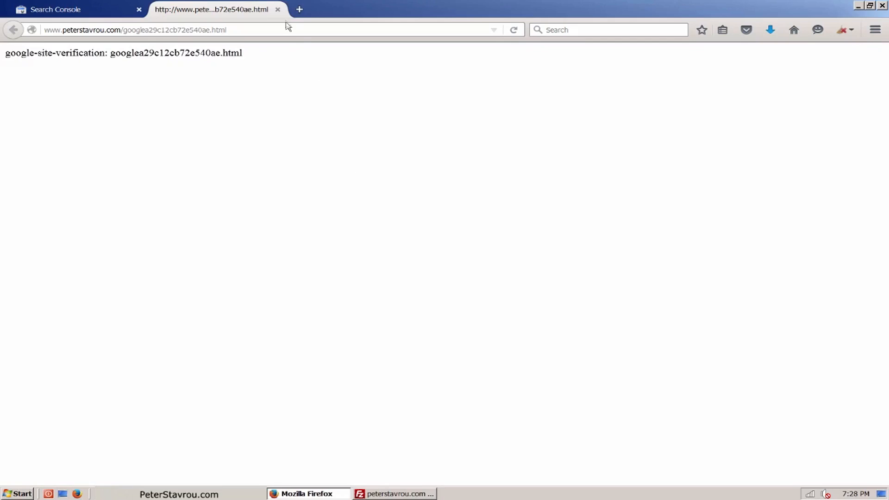
{"action": "left_click", "coordinate": [278, 10]}
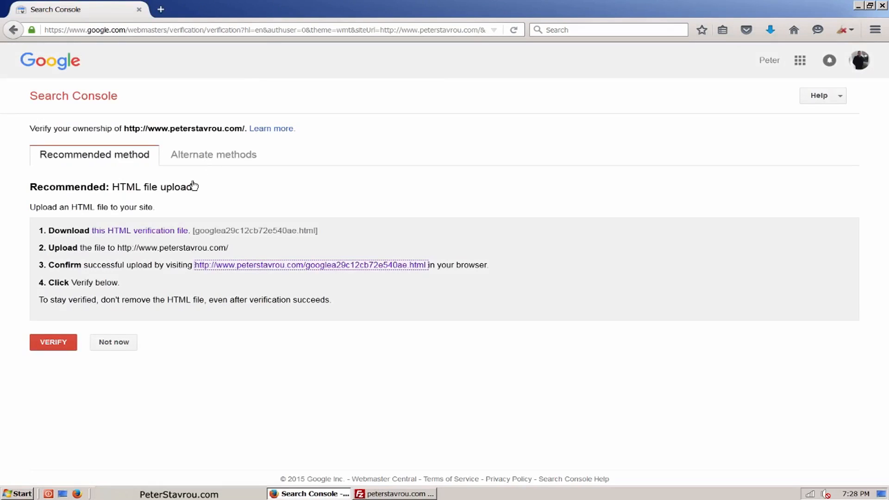
Verify ownership of the site and continue to its Search Console dashboard.
{"action": "left_click", "coordinate": [68, 348]}
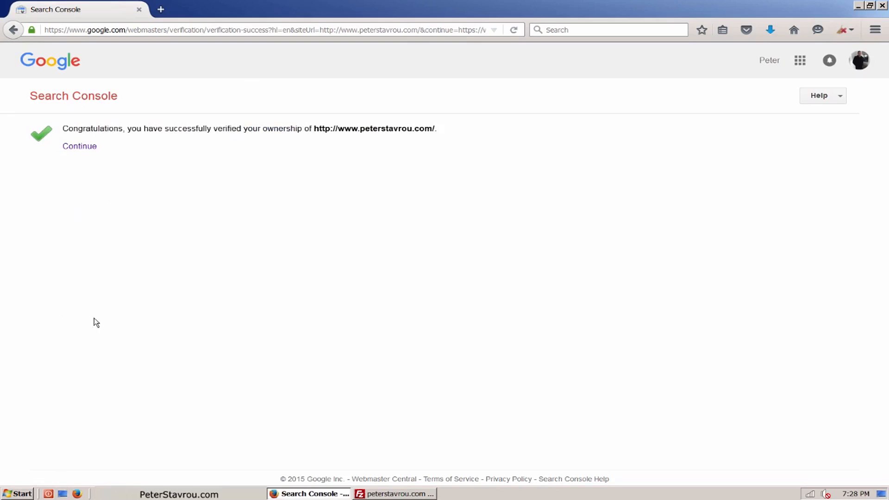
{"action": "left_click", "coordinate": [93, 153]}
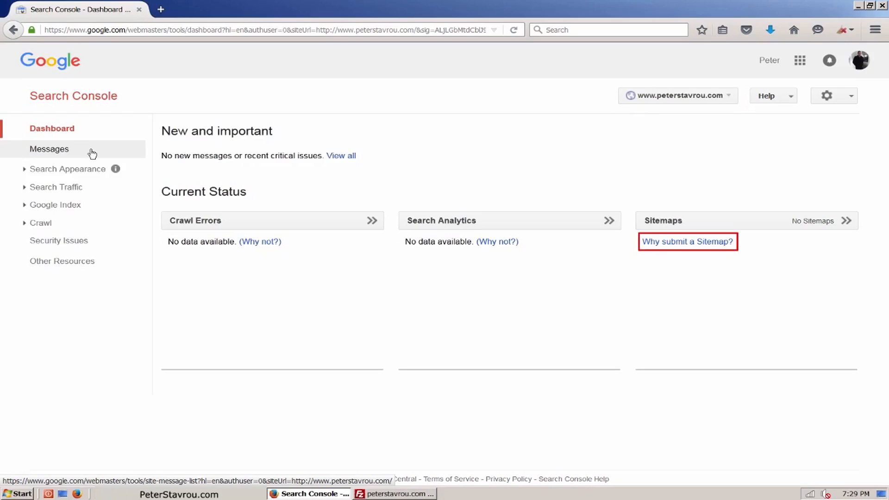
Open the Crawl Sitemaps page and enter sitemap_index.xml in the Add/Test Sitemap form.
{"action": "left_click", "coordinate": [69, 224]}
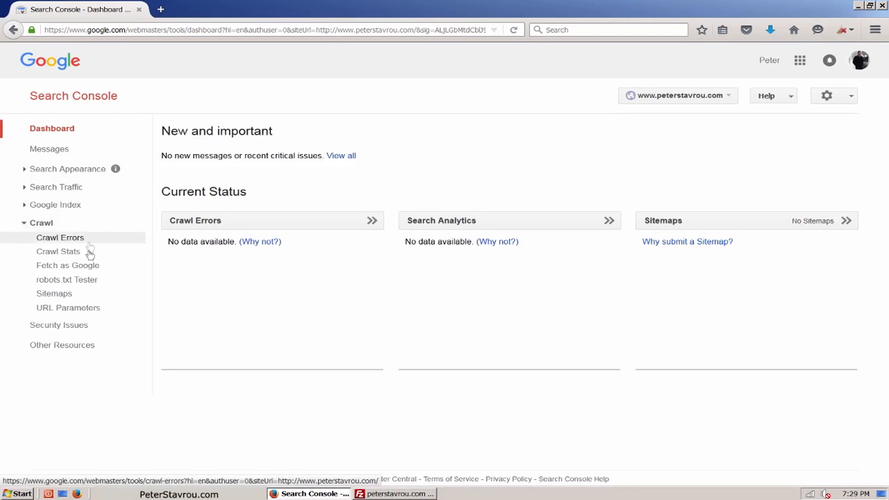
{"action": "left_click", "coordinate": [91, 298]}
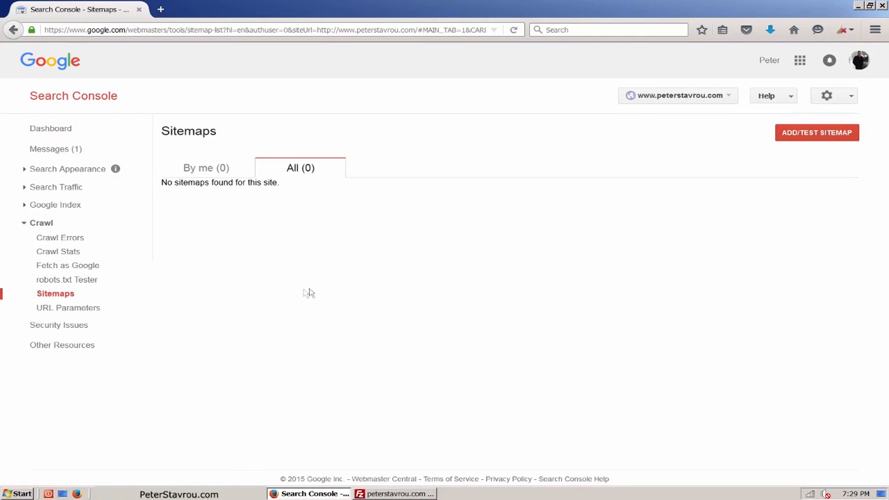
{"action": "left_click", "coordinate": [852, 145]}
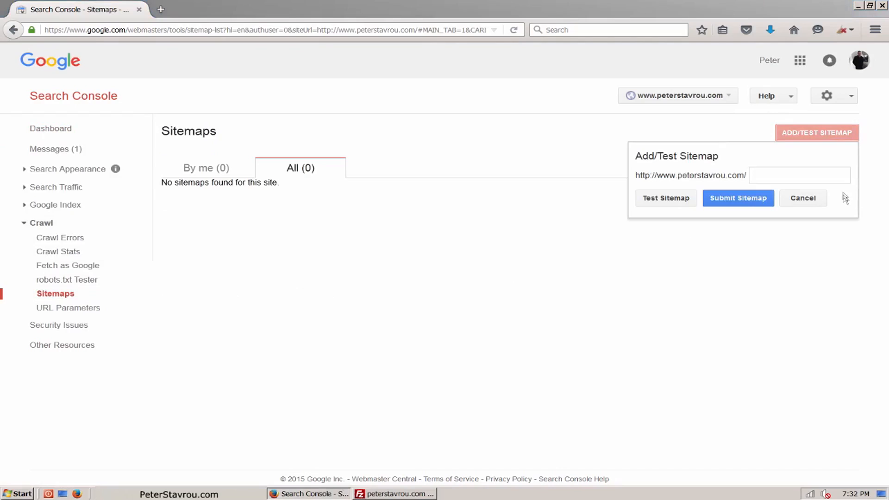
{"action": "left_click", "coordinate": [838, 179]}
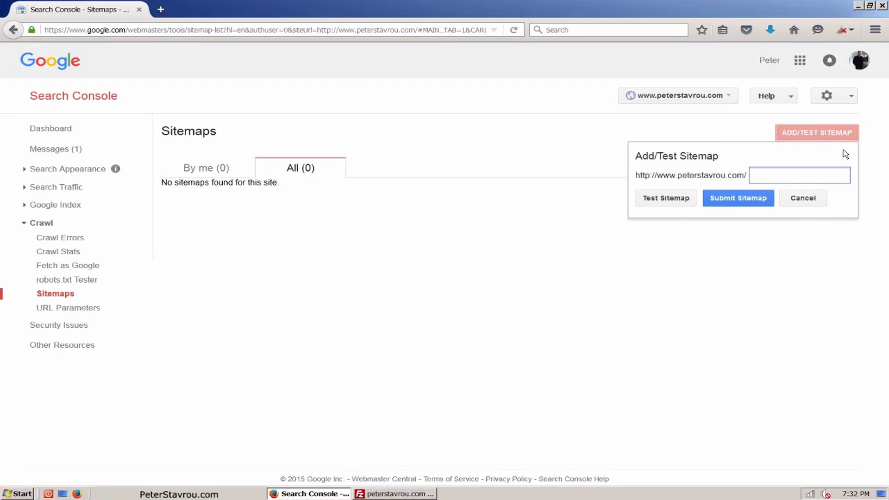
{"action": "type", "text": "sitemap_index.xml"}
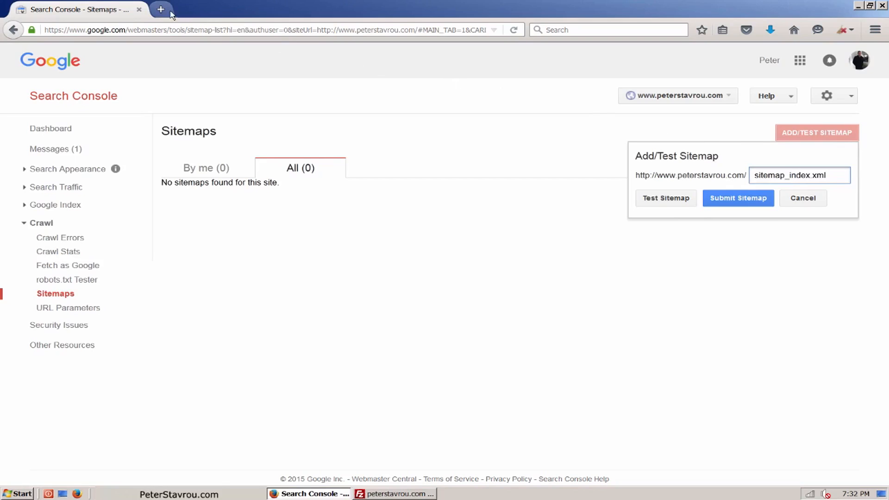
{"action": "left_click", "coordinate": [161, 9]}
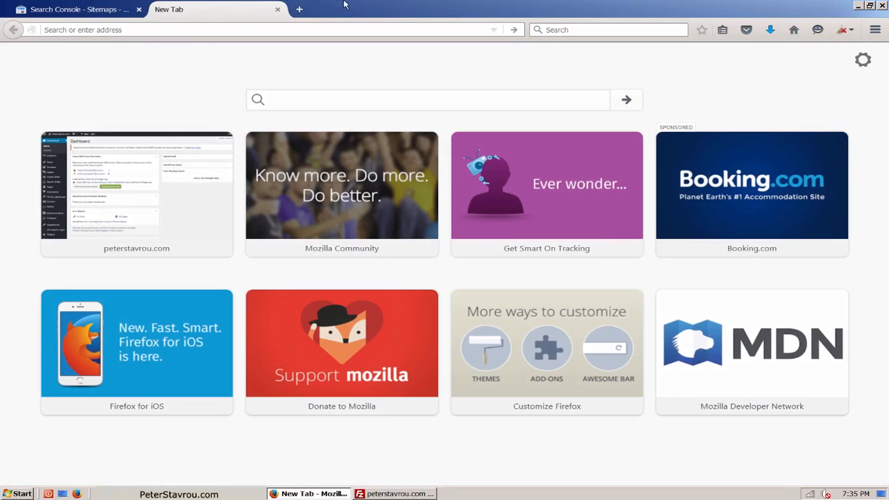
{"action": "type", "text": "www.petersta"}
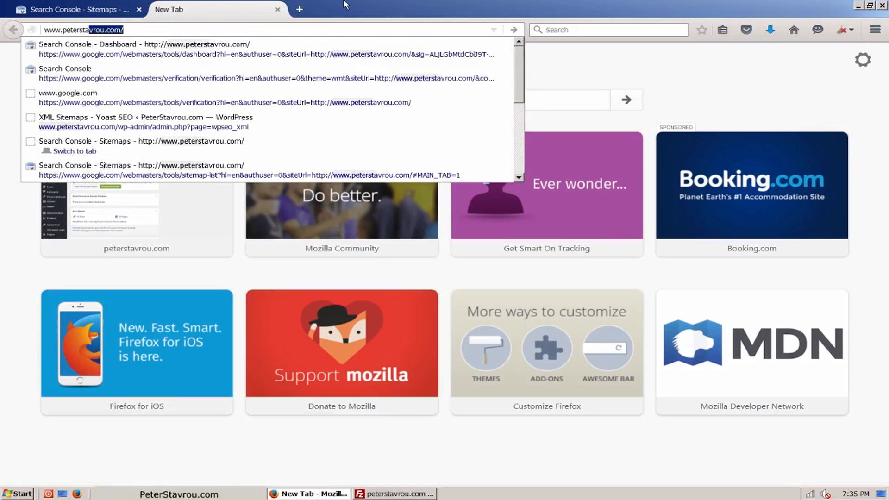
{"action": "type", "text": "vrou.com/wp-admin"}
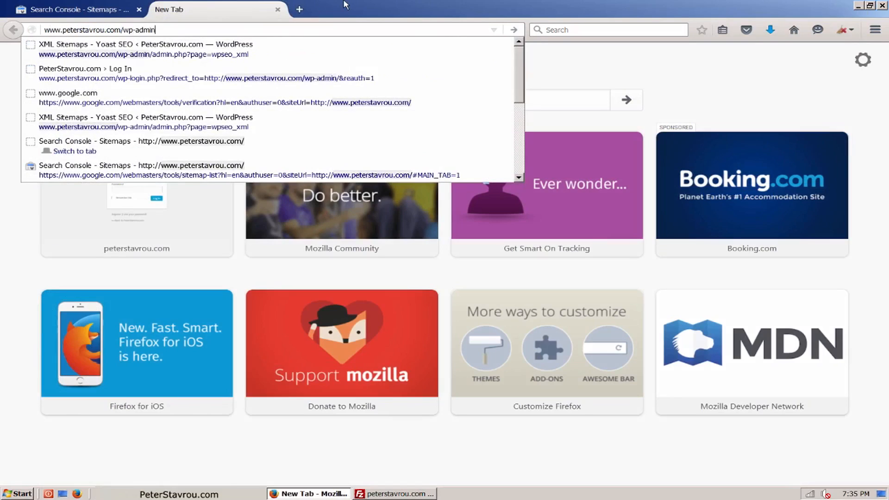
{"action": "key", "text": "Return"}
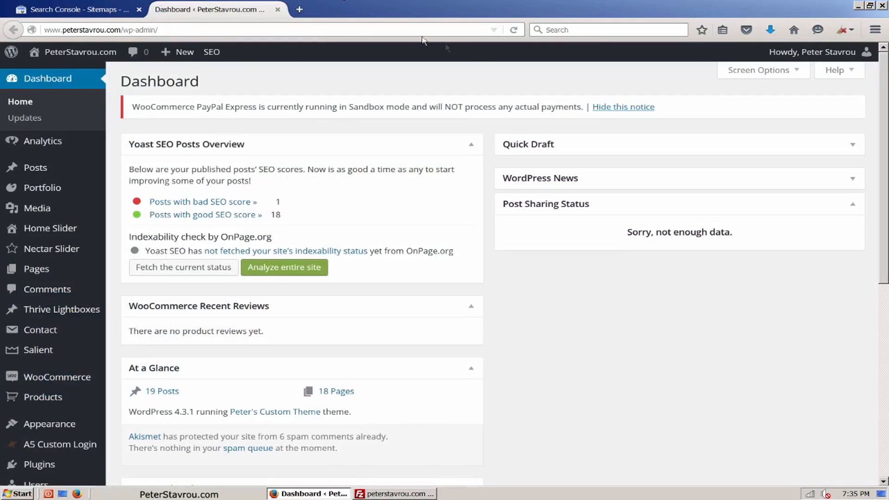
Open Yoast SEO's XML Sitemaps settings and view the site's XML sitemap.
{"action": "left_click_drag", "start_coordinate": [883, 111], "coordinate": [865, 178]}
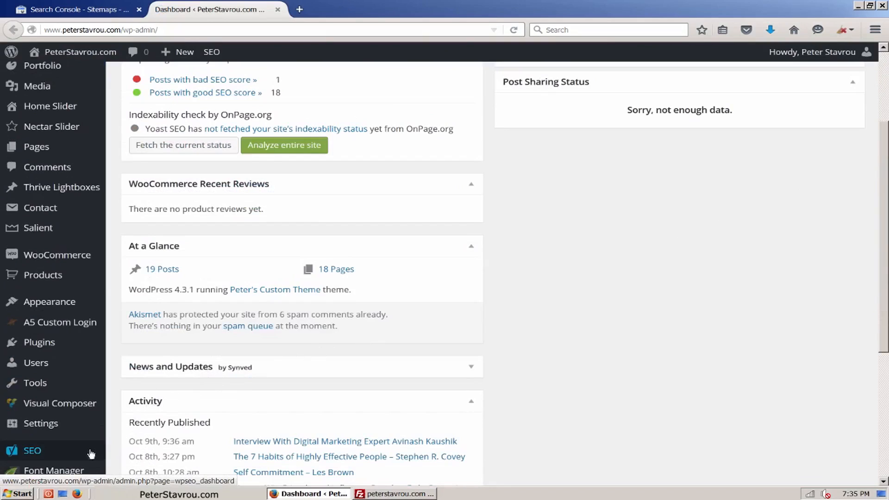
{"action": "mouse_move", "coordinate": [86, 455]}
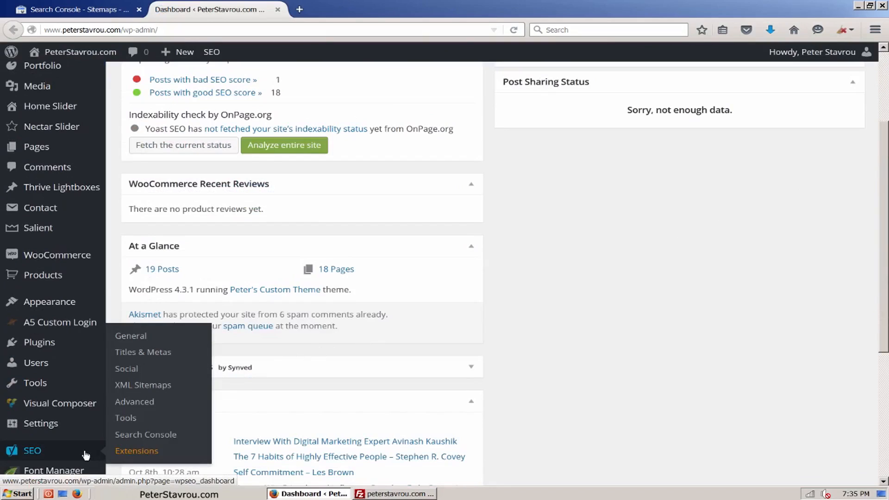
{"action": "left_click", "coordinate": [183, 391]}
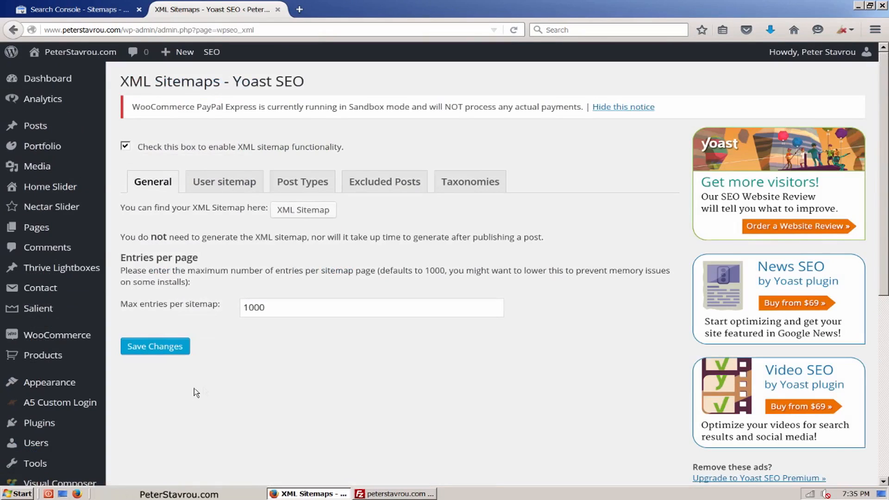
{"action": "left_click", "coordinate": [330, 217]}
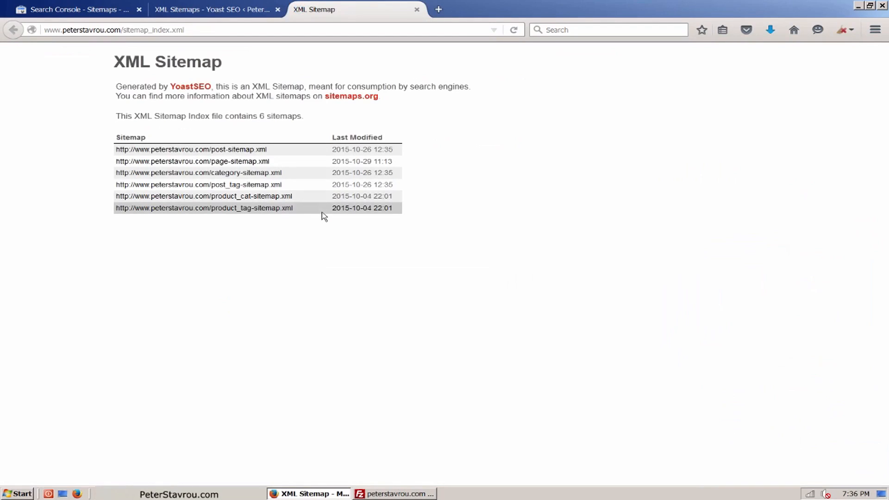
Select the sitemap_index.xml filename in the sitemap's address and return to the Search Console tab.
{"action": "left_click", "coordinate": [211, 31]}
{"action": "left_click", "coordinate": [222, 31]}
{"action": "left_click_drag", "start_coordinate": [184, 31], "coordinate": [124, 29]}
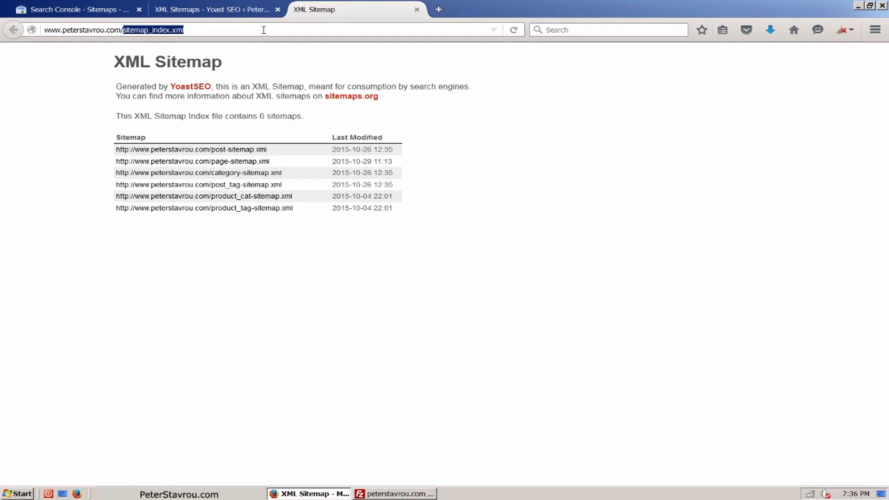
{"action": "left_click", "coordinate": [113, 10]}
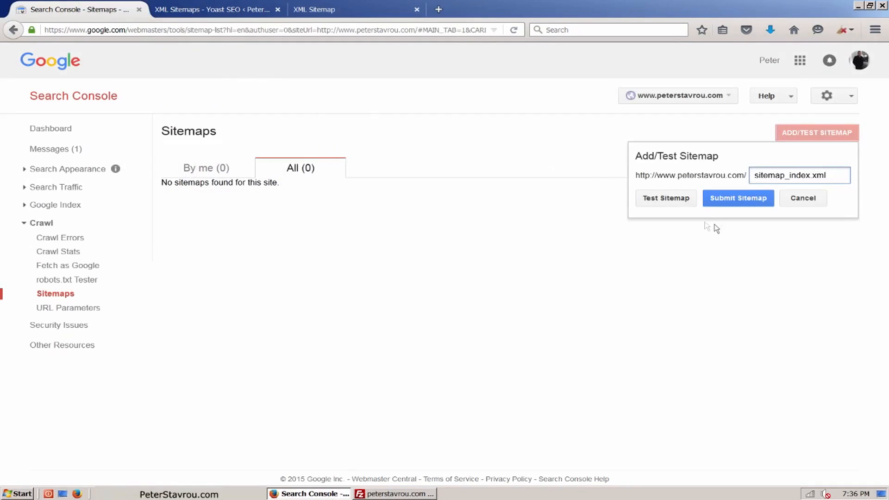
Submit the sitemap_index.xml sitemap and refresh the sitemaps list.
{"action": "left_click", "coordinate": [768, 205]}
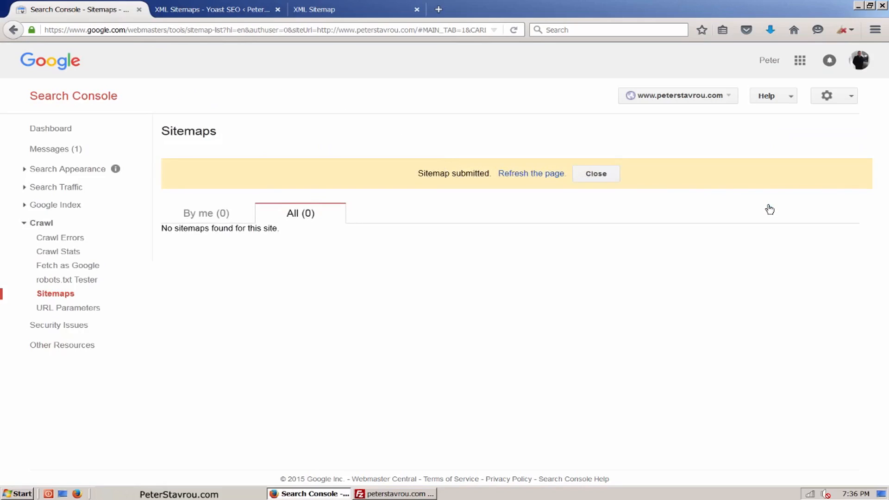
{"action": "left_click", "coordinate": [557, 174]}
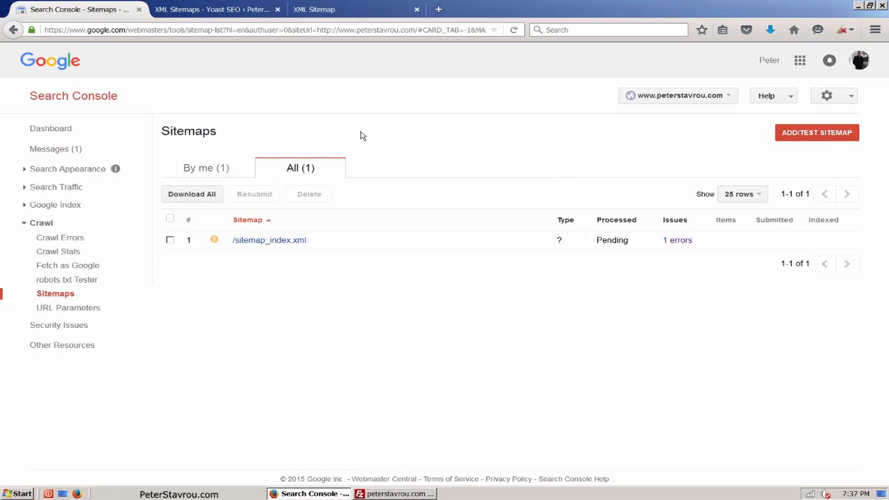
Add peterstavrou.com without www as a new Search Console property and verify its ownership.
{"action": "left_click", "coordinate": [72, 71]}
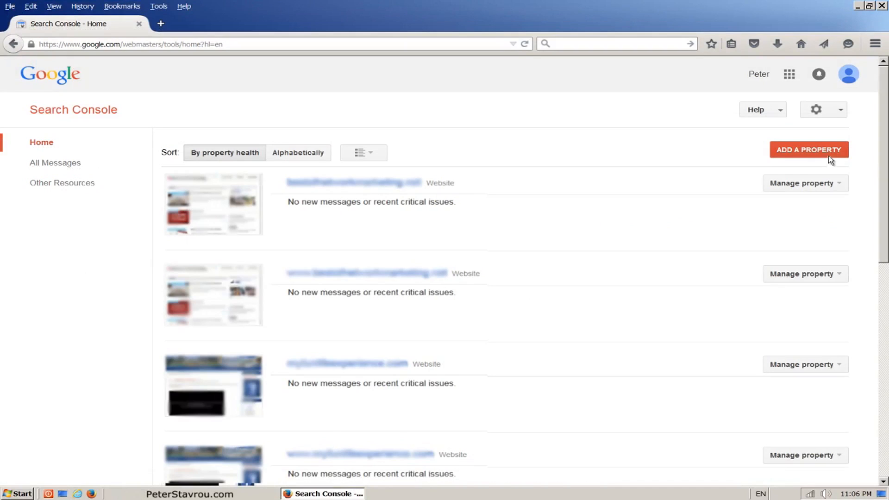
{"action": "left_click", "coordinate": [829, 156]}
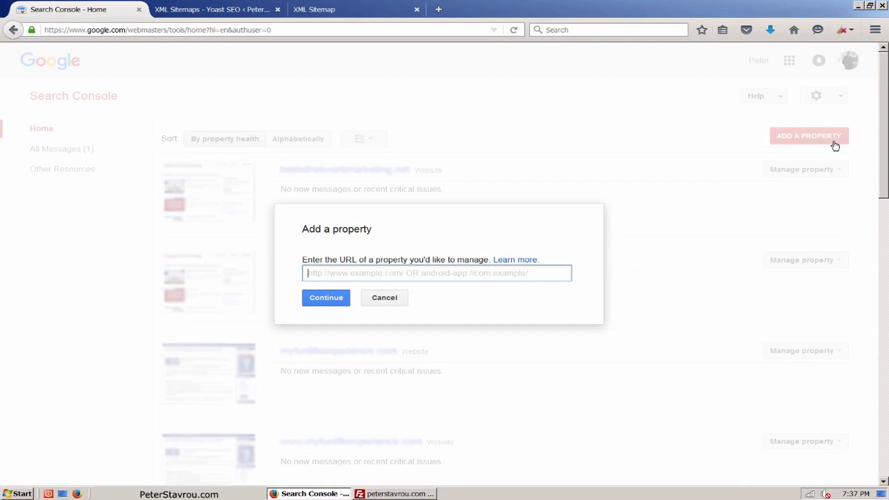
{"action": "type", "text": "peterstavrou.com"}
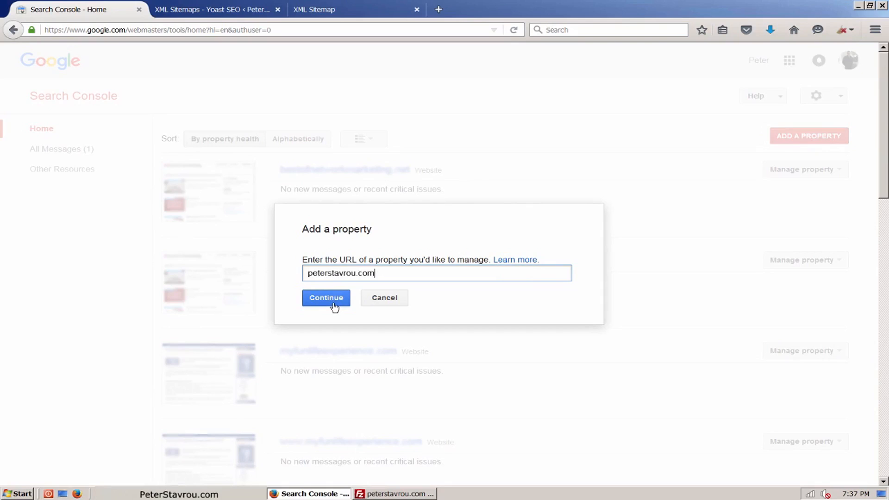
{"action": "left_click", "coordinate": [334, 306]}
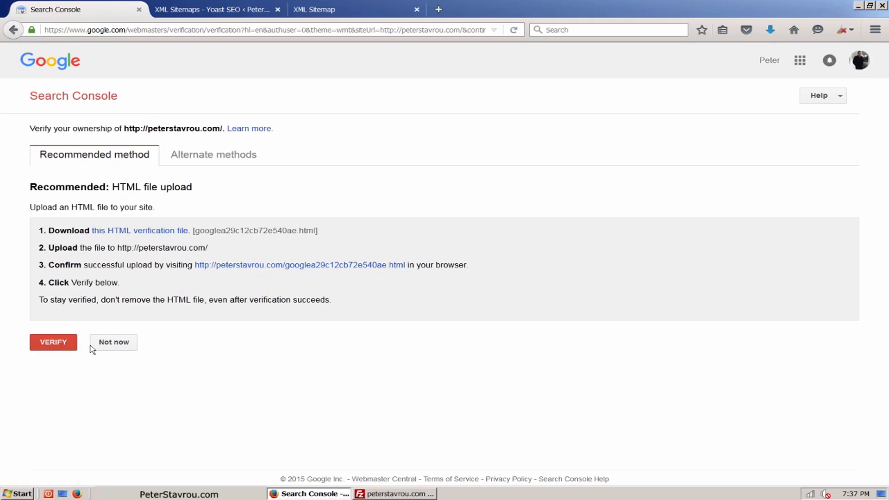
{"action": "left_click", "coordinate": [71, 347]}
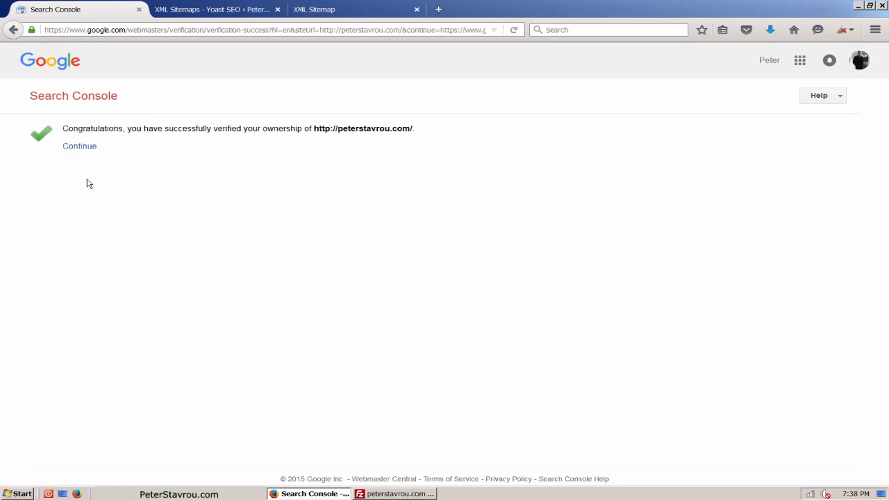
{"action": "left_click", "coordinate": [92, 151]}
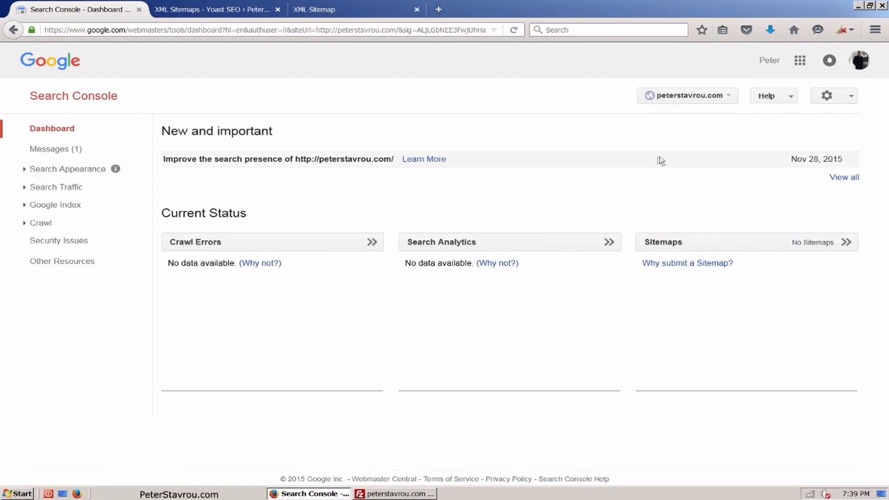
{"action": "left_click", "coordinate": [851, 97]}
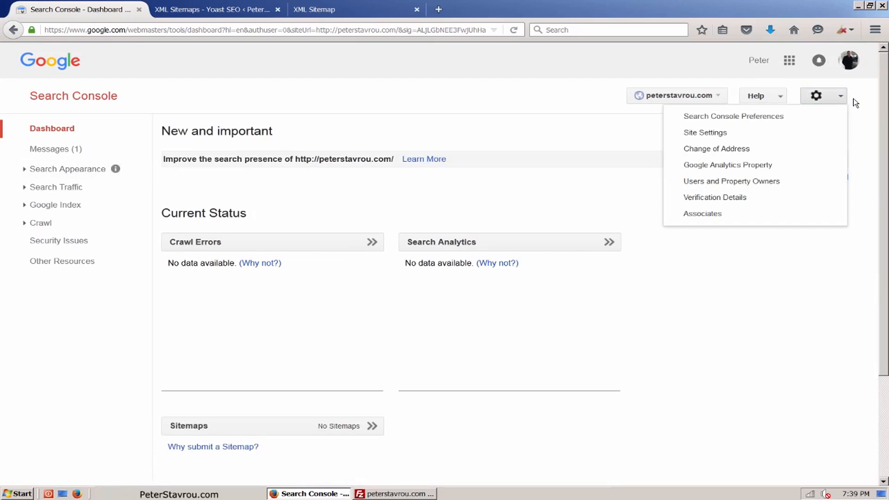
{"action": "left_click", "coordinate": [821, 134]}
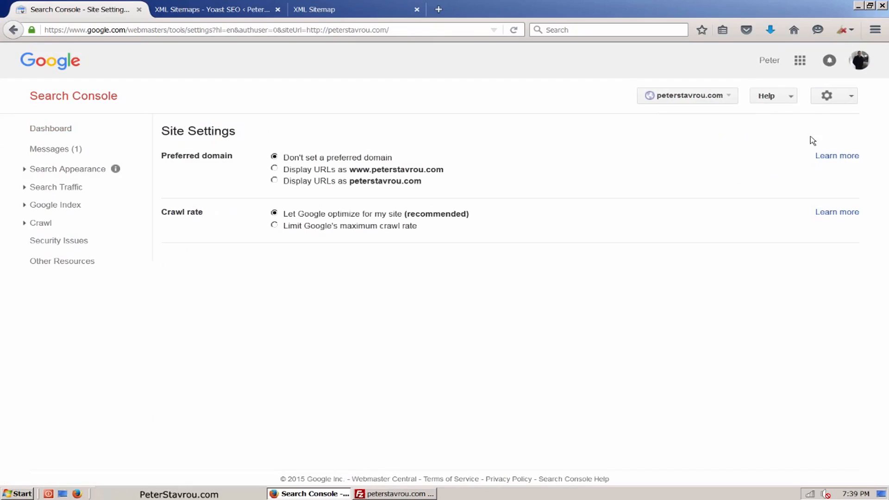
{"action": "left_click", "coordinate": [455, 168]}
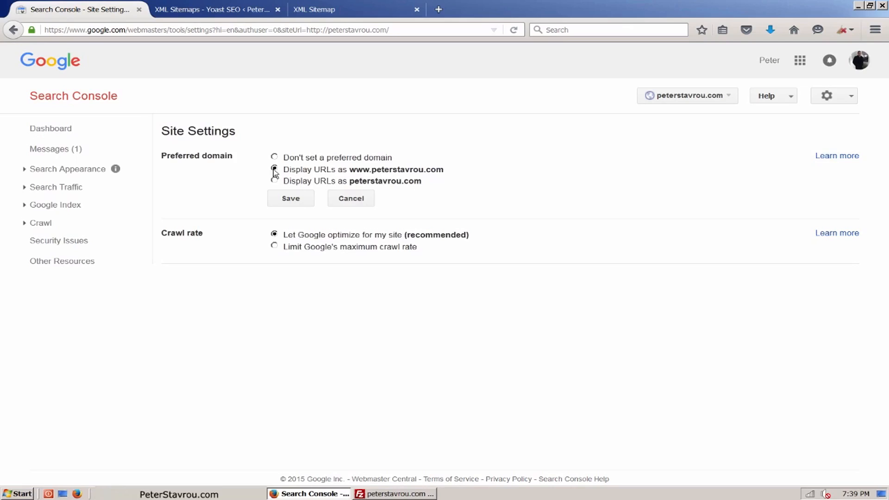
{"action": "left_click", "coordinate": [304, 200]}
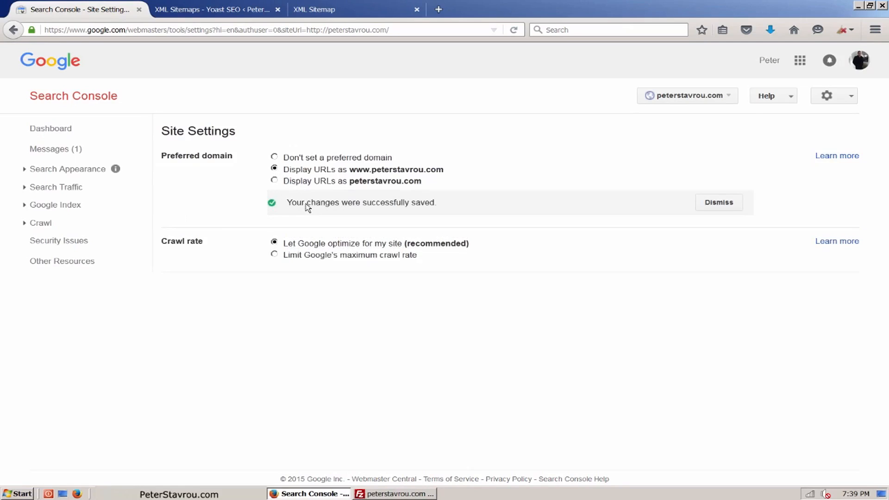